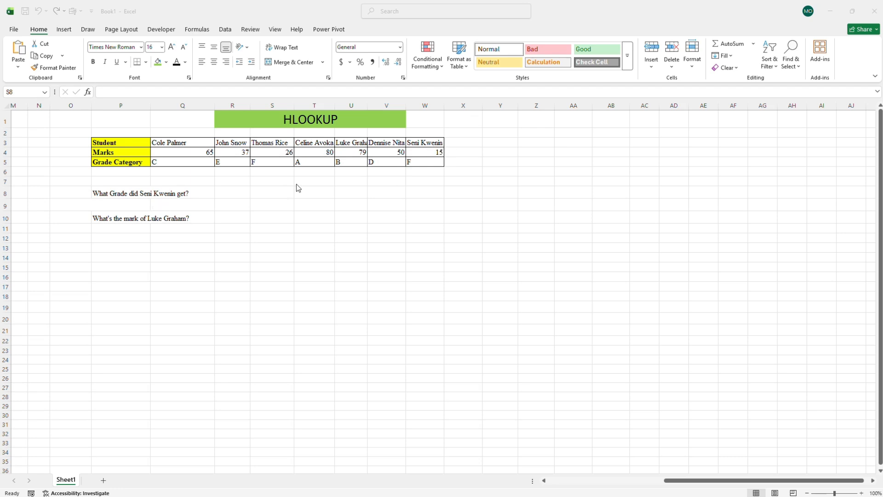
# Start an HLOOKUP formula in cell S8 with R8 as the lookup value.
pyautogui.doubleClick(236, 192)
pyautogui.click(231, 192)
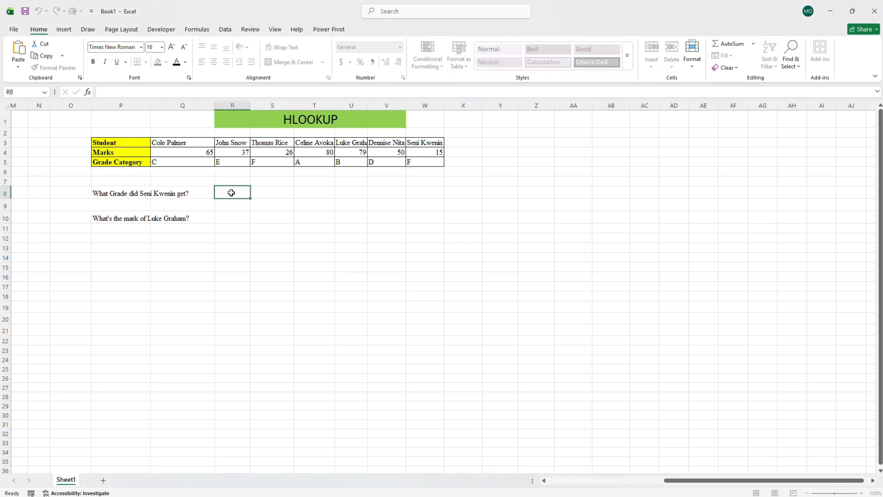
pyautogui.click(268, 193)
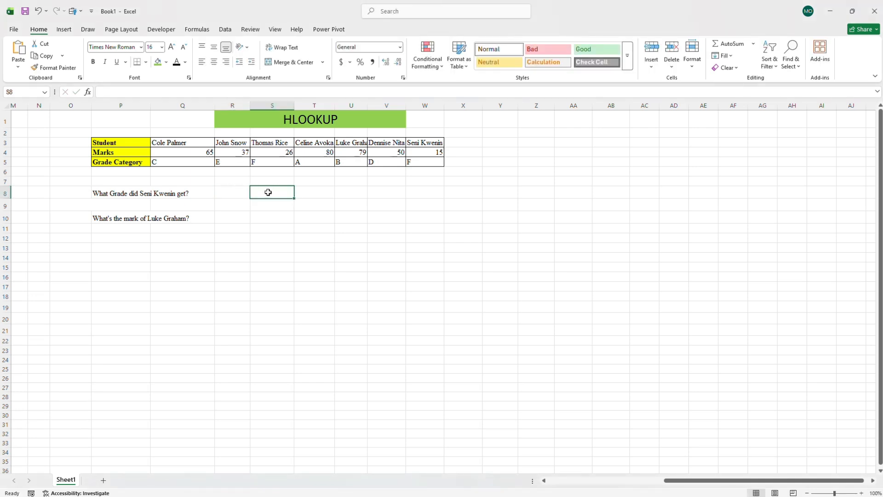
pyautogui.doubleClick(269, 192)
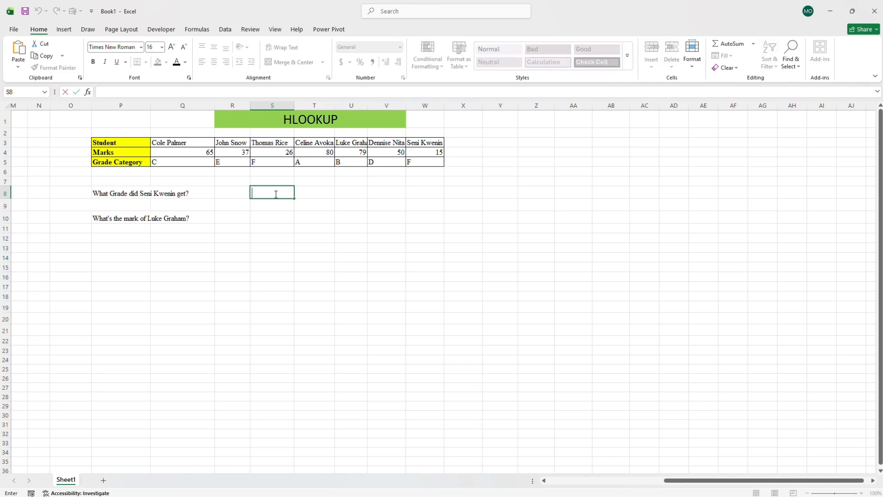
pyautogui.write('=')
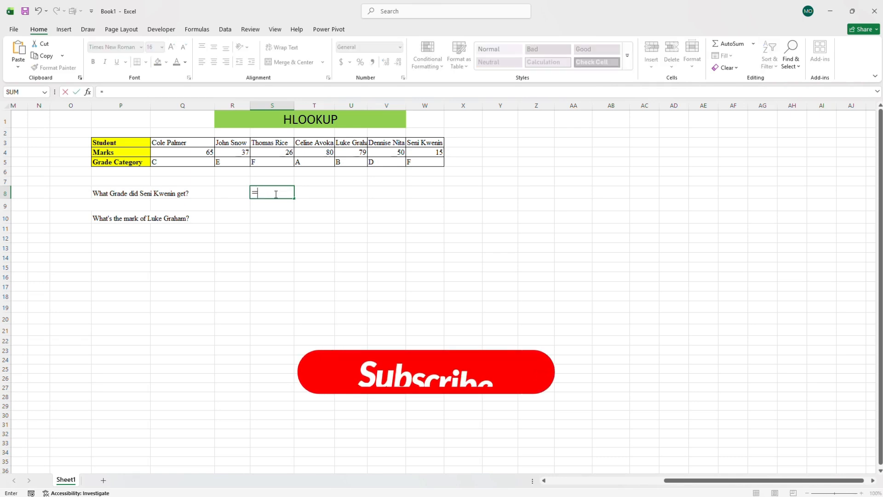
pyautogui.write('h')
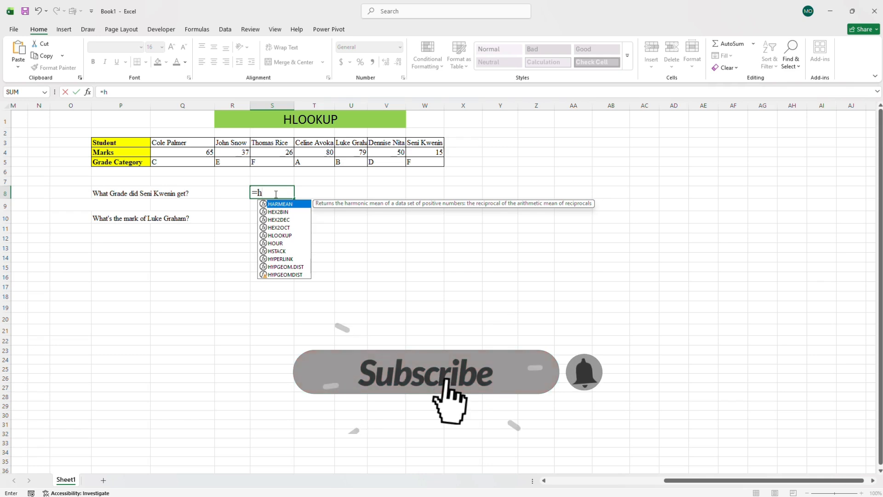
pyautogui.write('look')
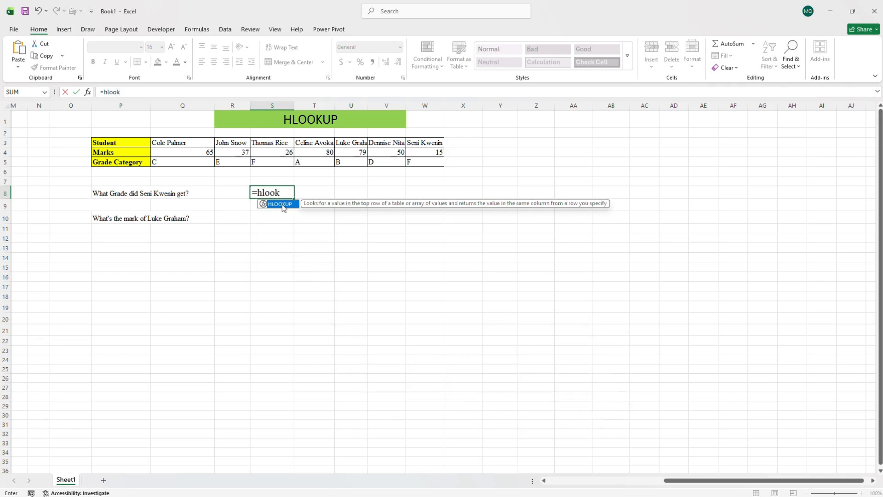
pyautogui.doubleClick(280, 204)
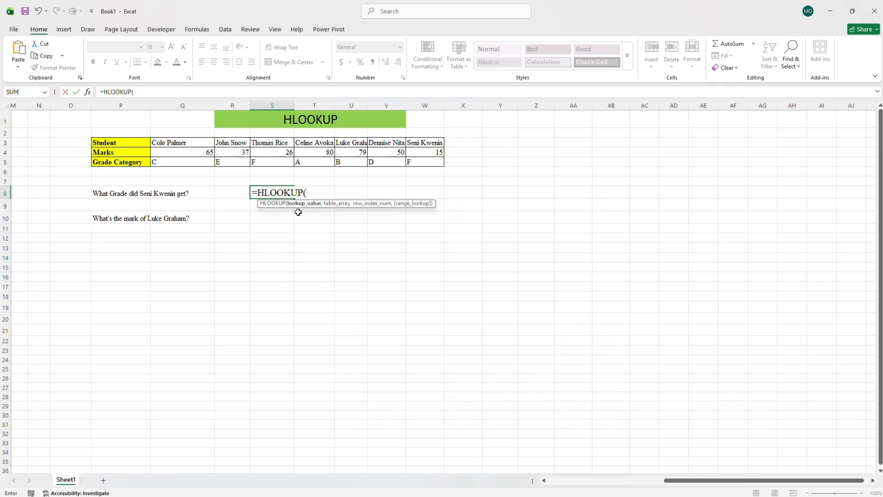
pyautogui.click(227, 193)
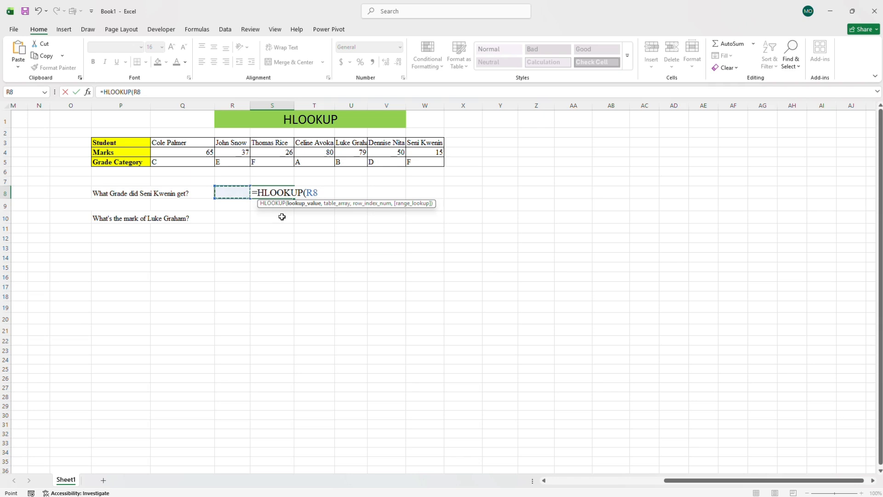
# Complete the S8 formula with table array P3:W5, row index 3 and FALSE for an exact match.
pyautogui.write(',')
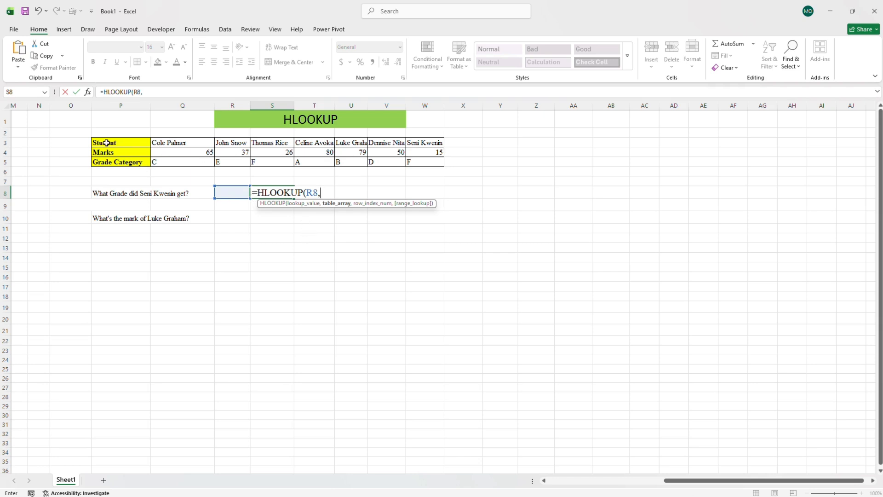
pyautogui.moveTo(106, 144); pyautogui.dragTo(439, 162)
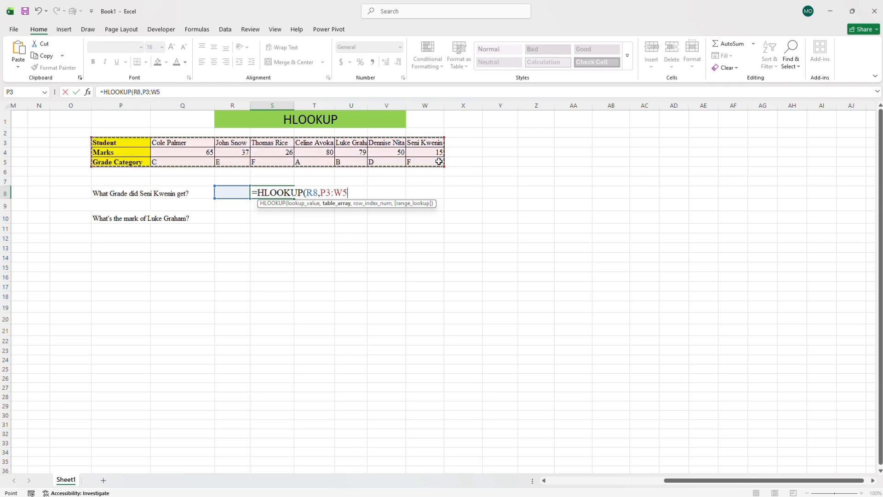
pyautogui.write(',3')
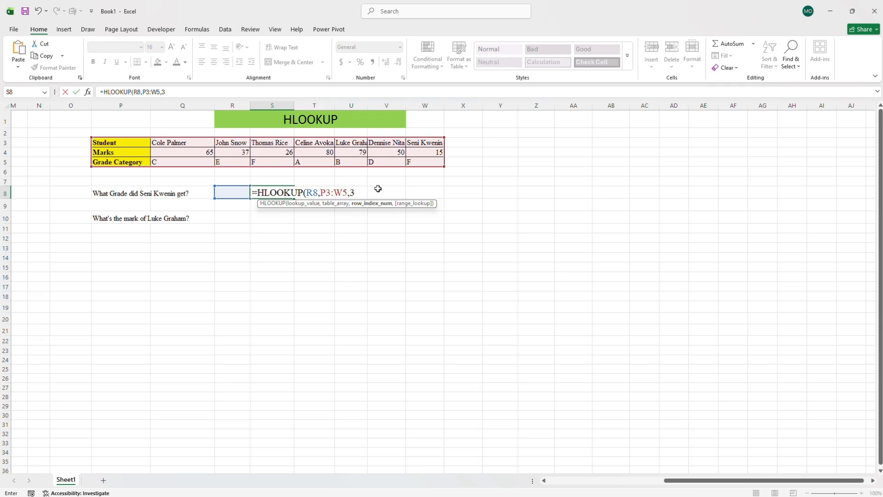
pyautogui.write(',')
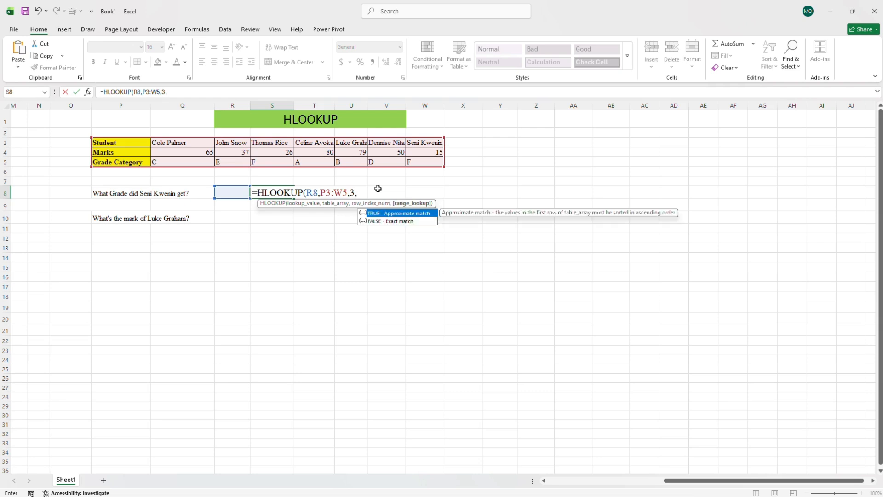
pyautogui.doubleClick(397, 222)
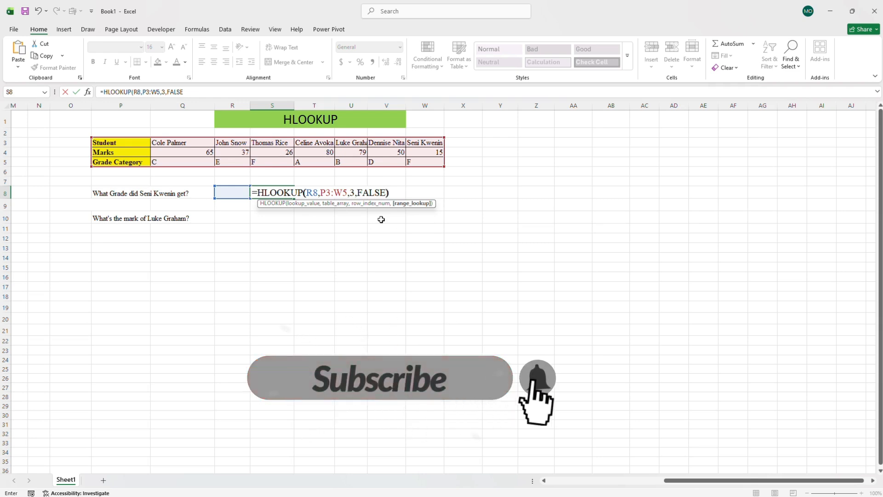
pyautogui.press('Return')
# Enter the full name of the student asked about in row 8 into R8, and widen column R to fit it.
pyautogui.doubleClick(234, 193)
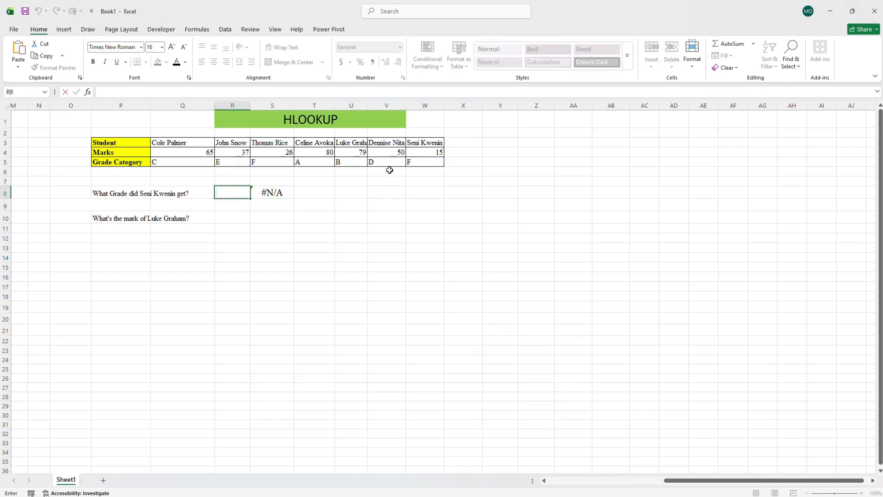
pyautogui.write('Seni Kwe')
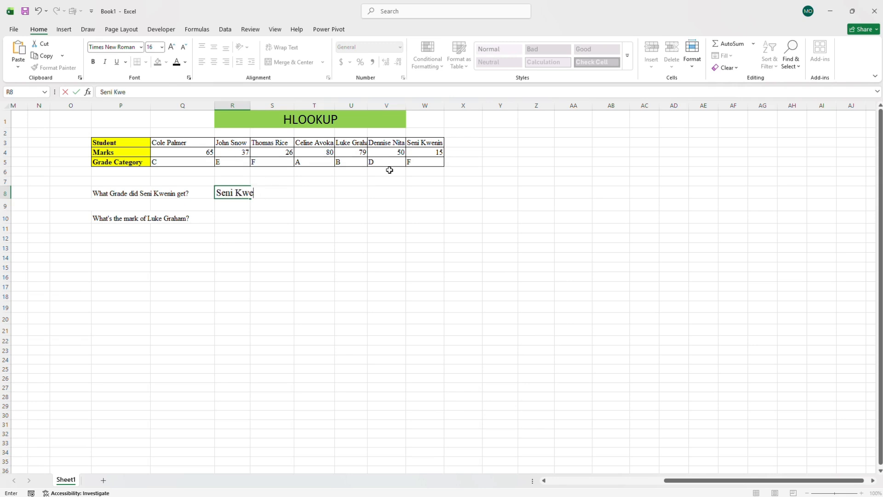
pyautogui.write('nin')
pyautogui.press('Return')
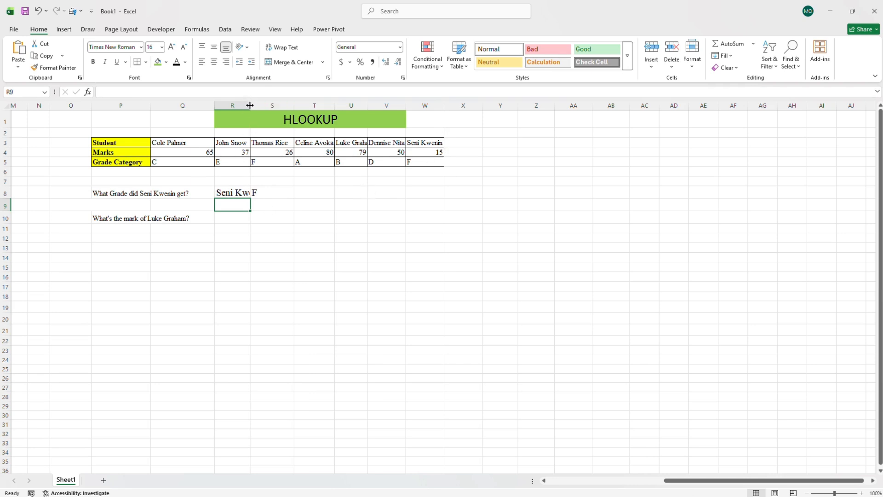
pyautogui.moveTo(250, 106); pyautogui.dragTo(272, 105)
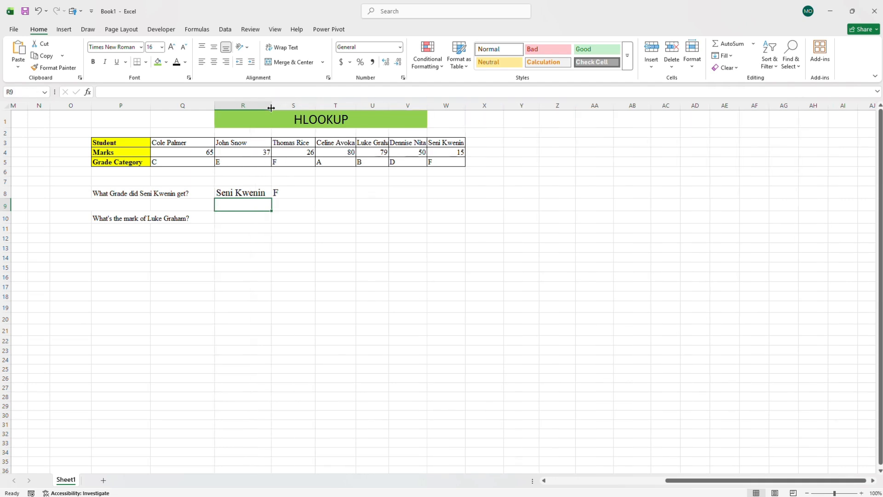
# Start an HLOOKUP formula in cell S10 with R10 as the lookup value.
pyautogui.click(247, 221)
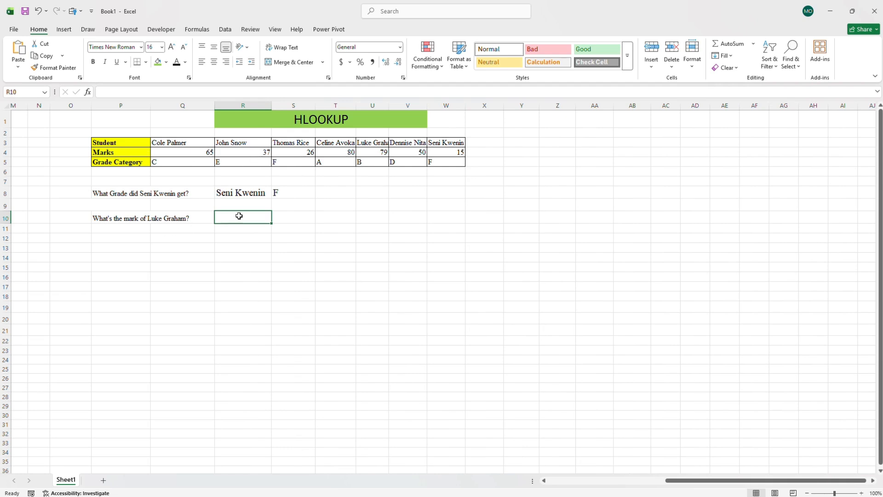
pyautogui.click(284, 218)
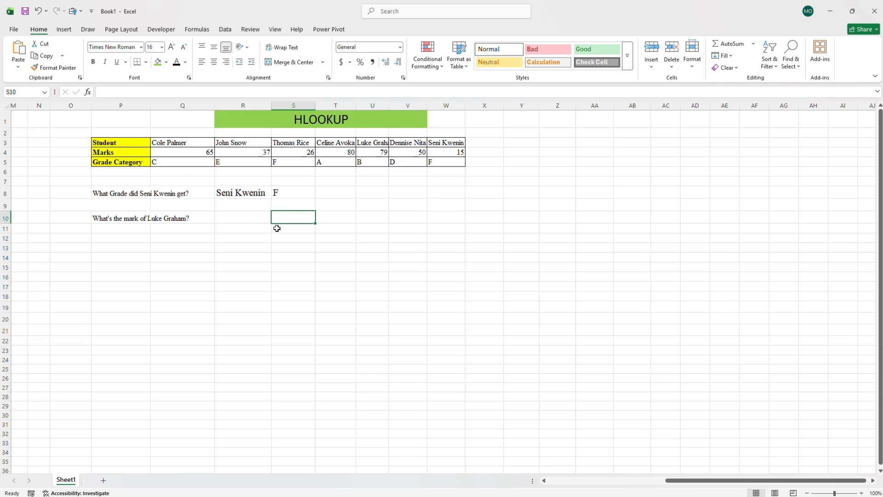
pyautogui.doubleClick(289, 214)
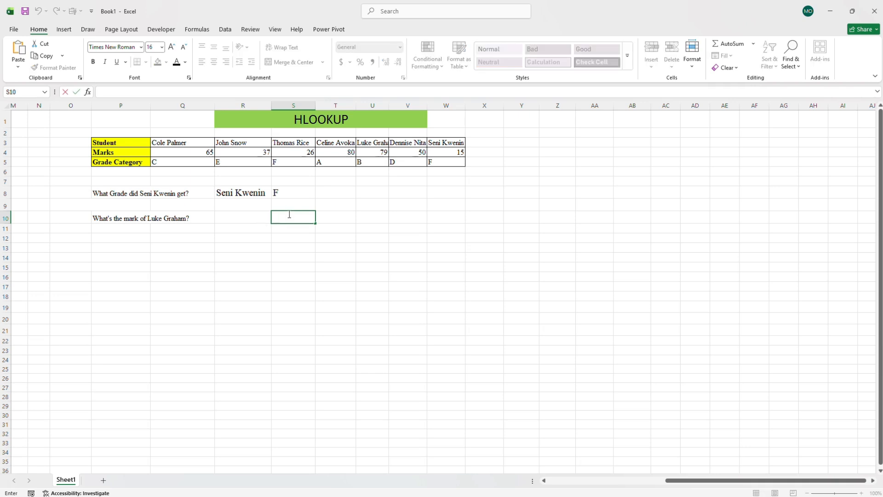
pyautogui.write('-')
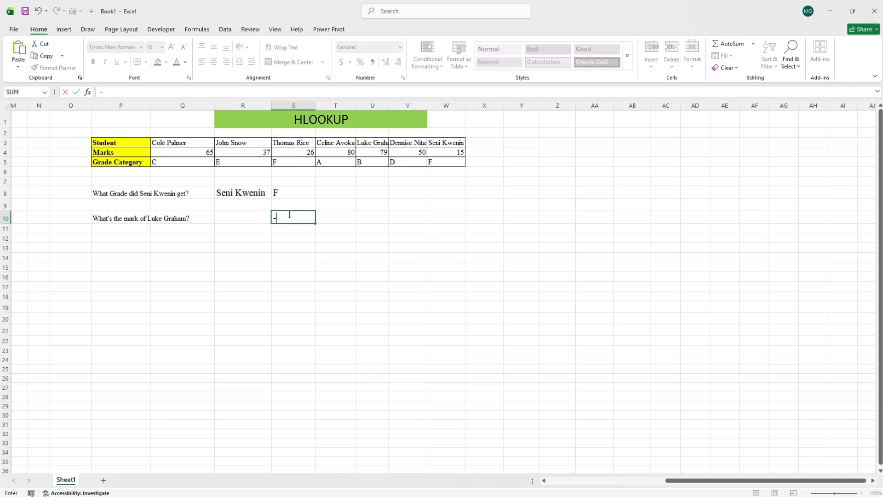
pyautogui.press('BackSpace')
pyautogui.write('=hlo')
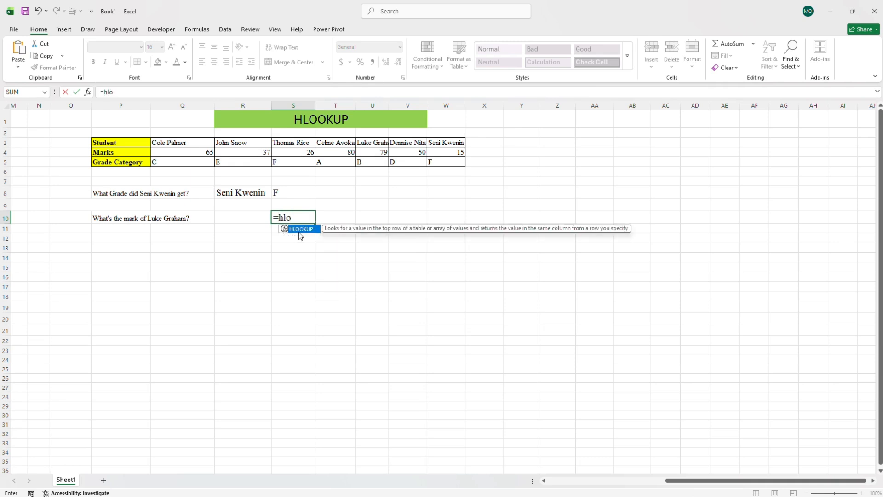
pyautogui.press('Tab')
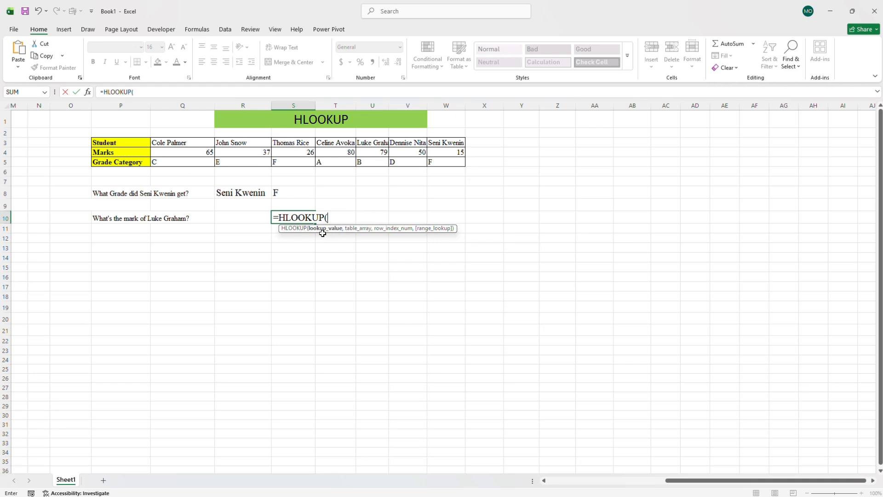
pyautogui.click(239, 217)
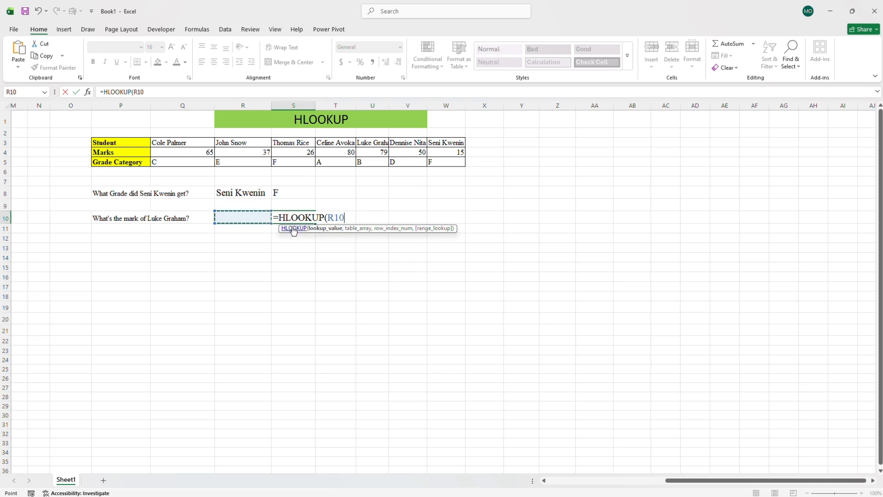
# Complete the S10 formula with table array P3:W5, row index 2 and FALSE for an exact match.
pyautogui.write(',')
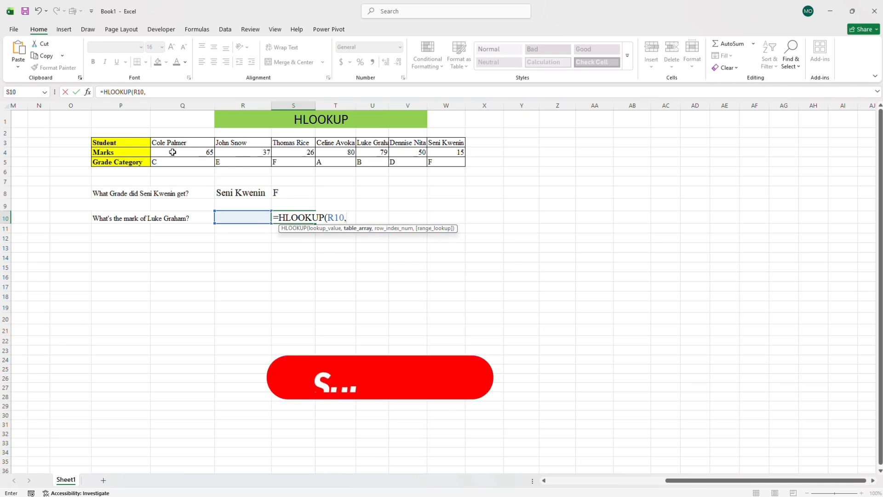
pyautogui.moveTo(120, 144); pyautogui.dragTo(457, 162)
pyautogui.write(',2')
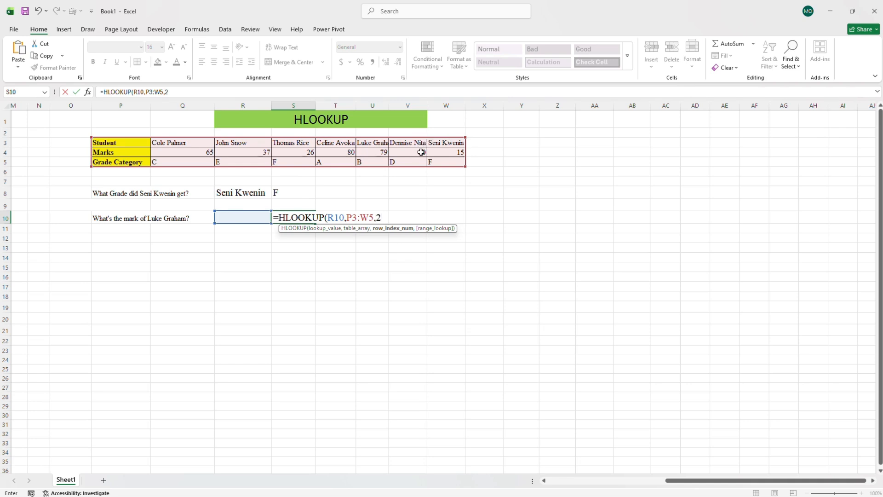
pyautogui.write(',')
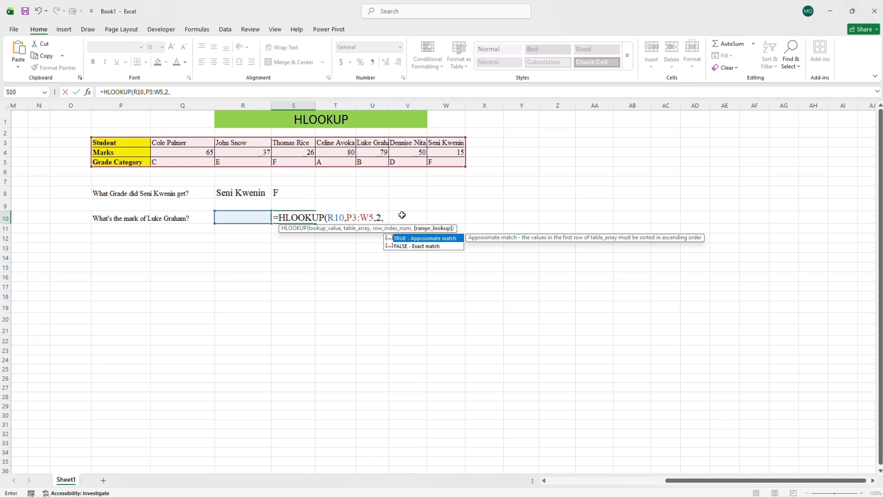
pyautogui.doubleClick(416, 246)
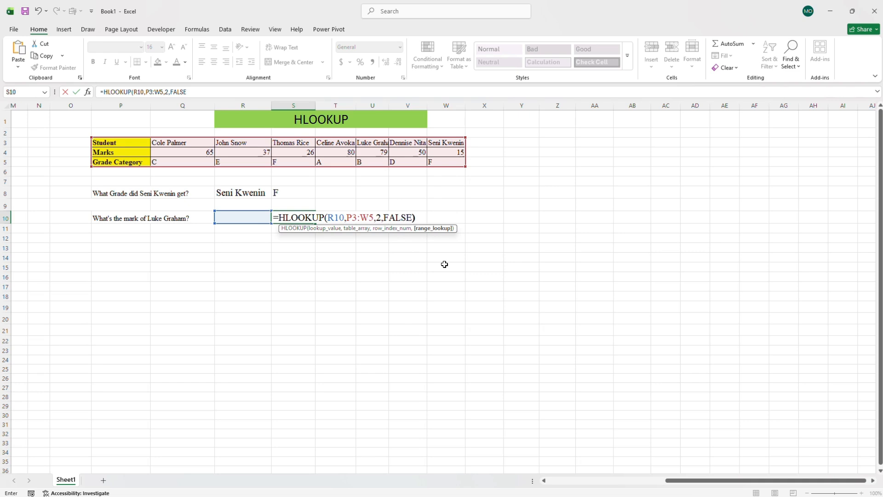
pyautogui.write(')')
pyautogui.press('Return')
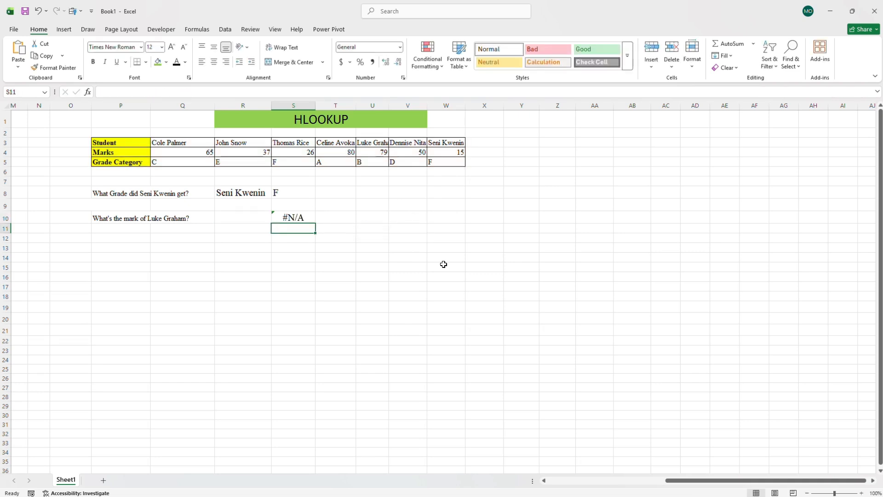
# Enter the full name of the student asked about in row 10 into R10, and widen column U to fit its student name.
pyautogui.click(250, 216)
pyautogui.doubleClick(250, 216)
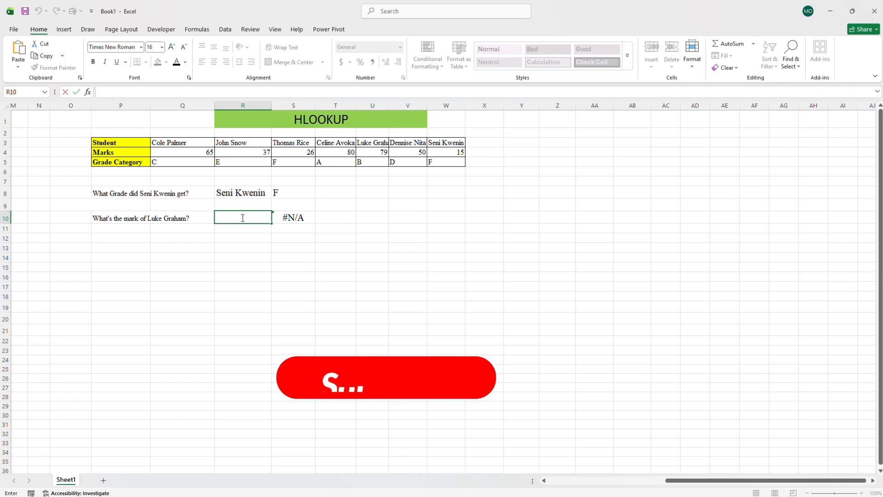
pyautogui.write('luke')
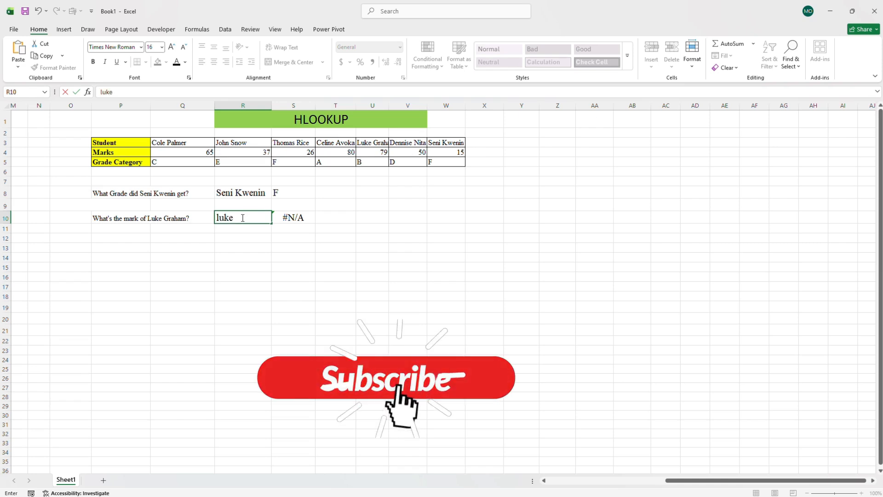
pyautogui.write(' graj')
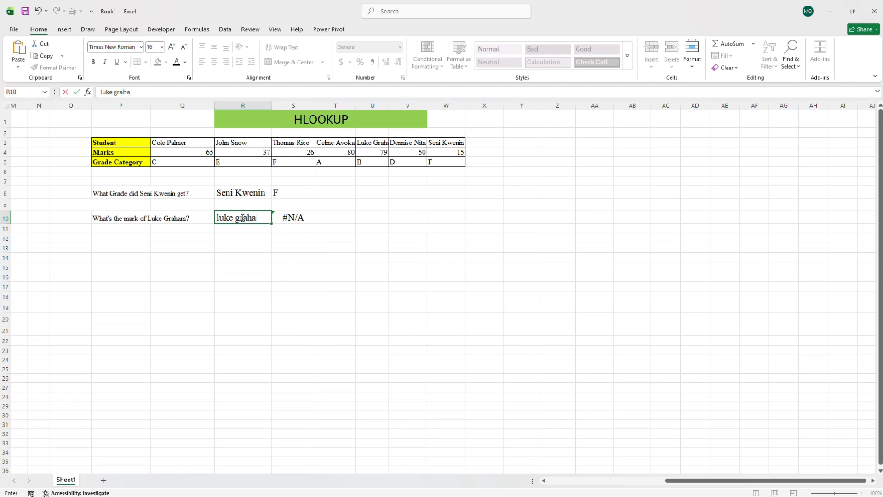
pyautogui.write('am')
pyautogui.press('Return')
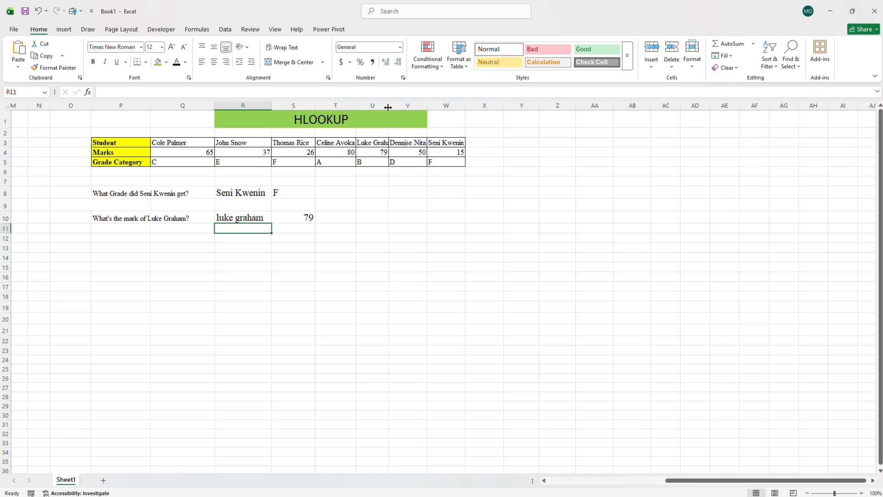
pyautogui.moveTo(388, 107); pyautogui.dragTo(400, 106)
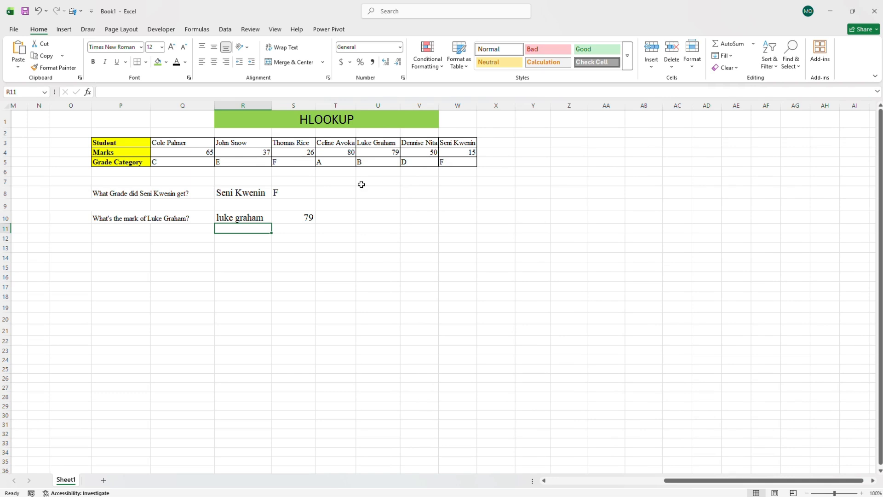
# Review the arguments of the HLOOKUP formula in cell S8.
pyautogui.doubleClick(297, 194)
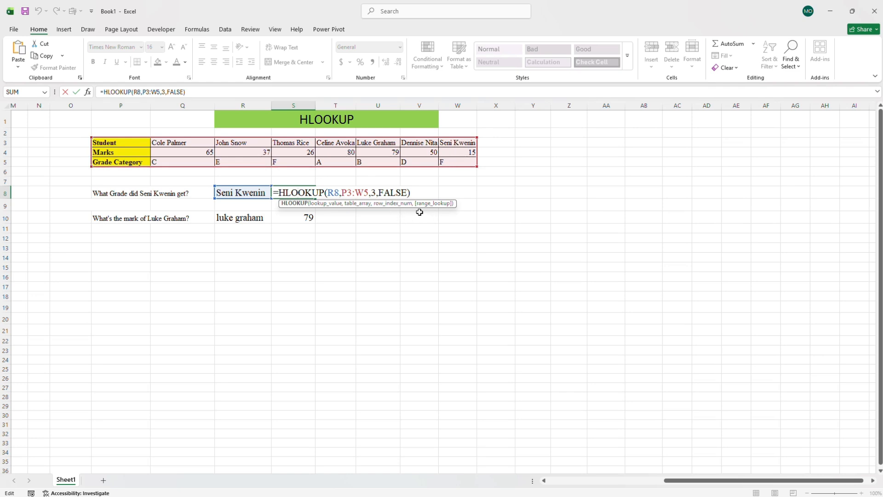
pyautogui.click(341, 229)
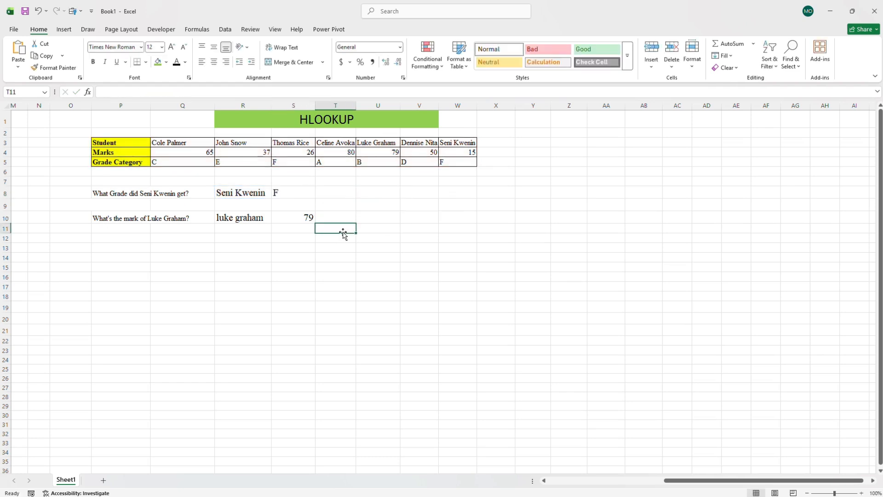